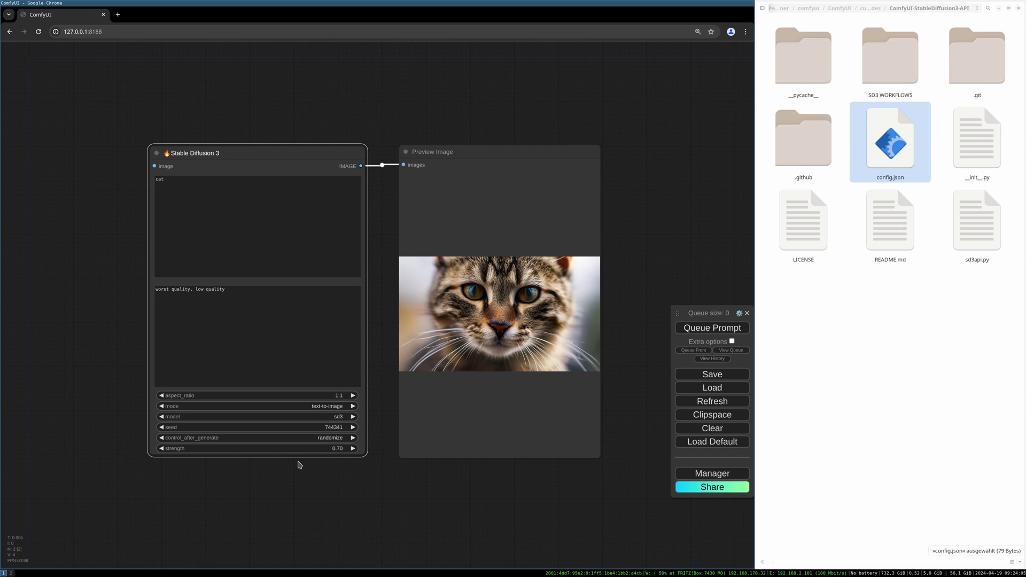
- Load the ComfyUI-StableDiffusion3-API GitHub repository and download its main branch as a ZIP
left_click(220, 32)
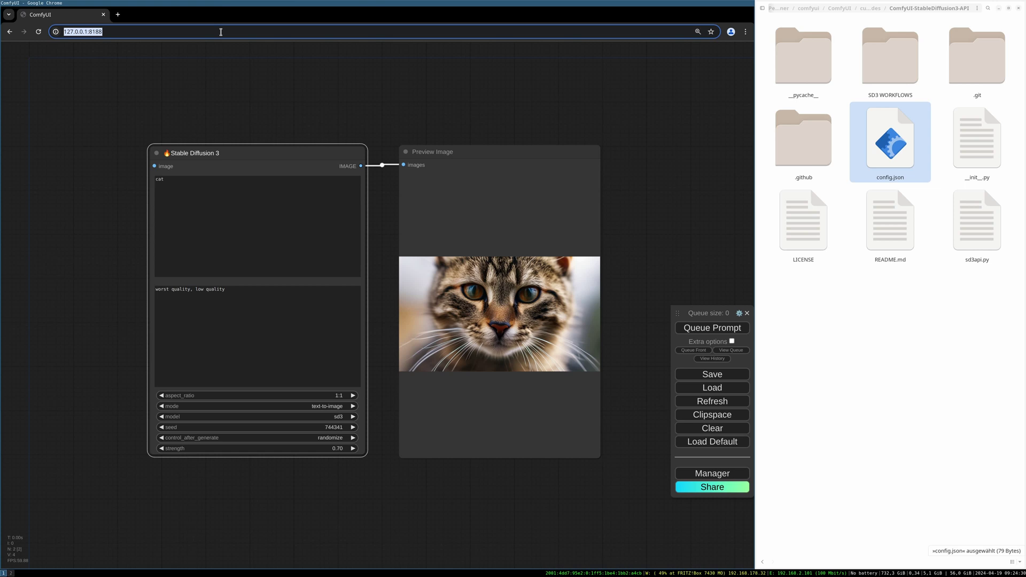
type("https://github.com/ZHO-ZHO-ZHO/ComfyUI-StableDiffusion3-API")
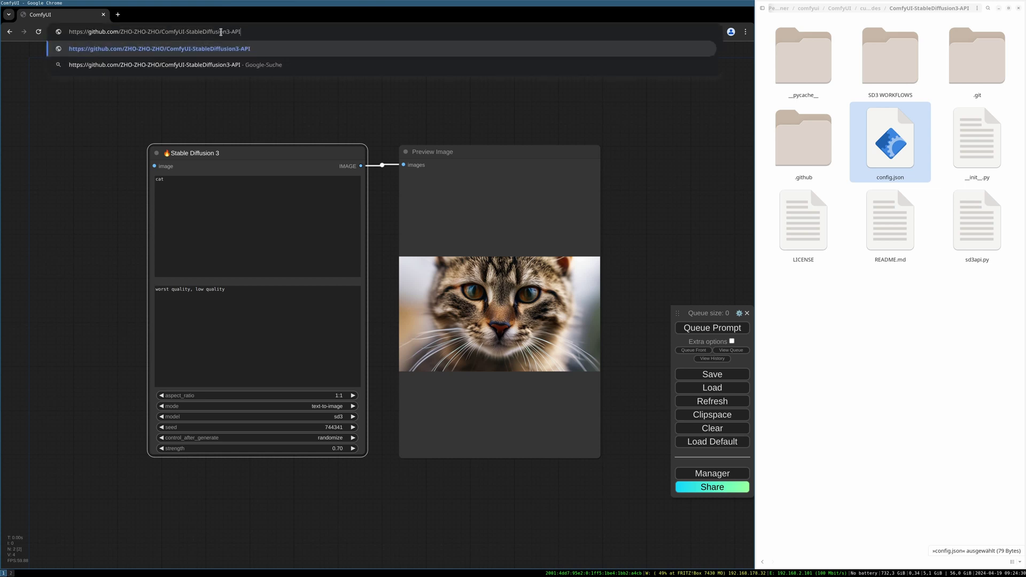
key("Return")
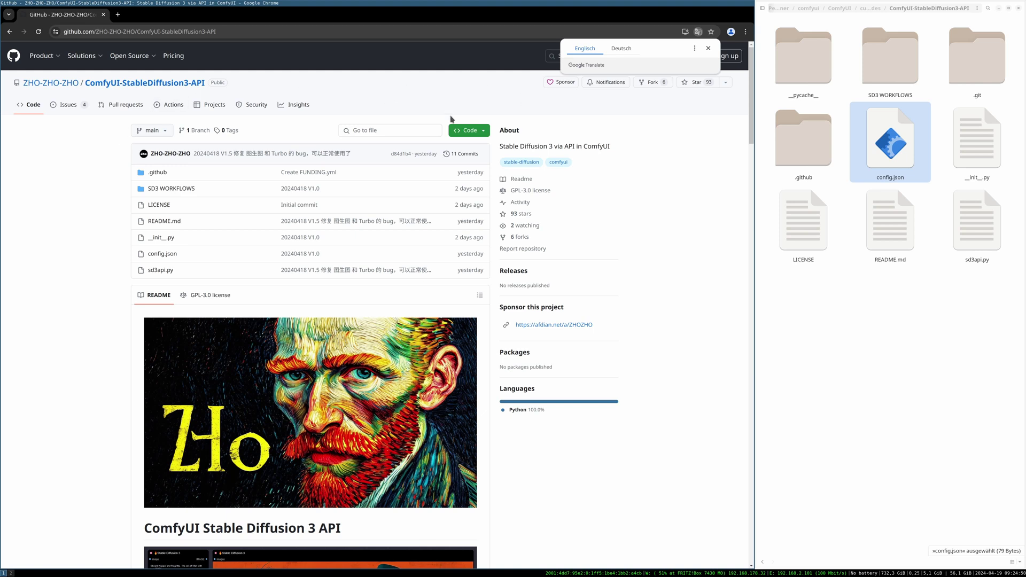
left_click(463, 130)
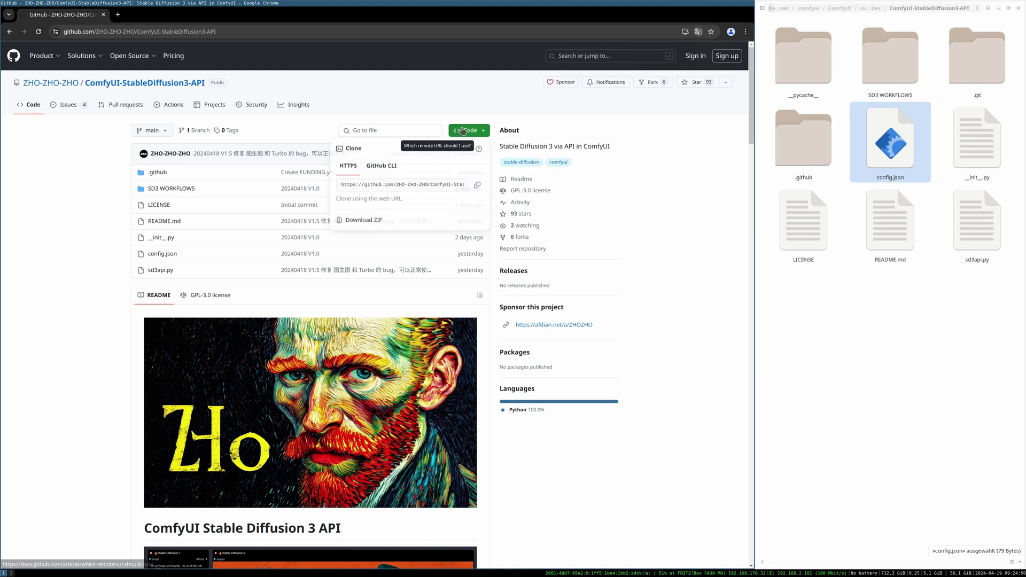
left_click(368, 221)
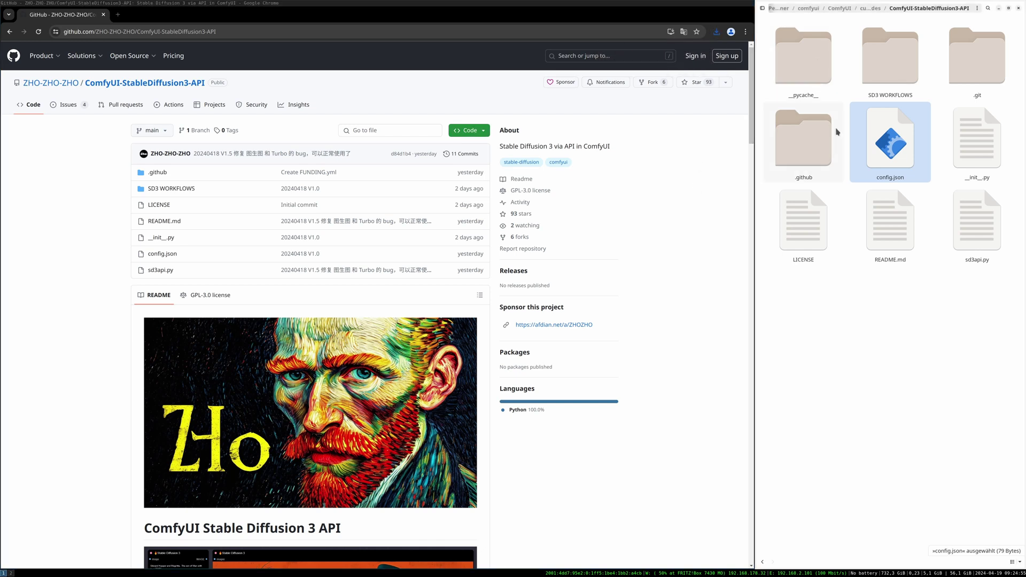
- Go into custom_nodes/ComfyUI-StableDiffusion3-API and open config.json with the text editor
left_click(865, 9)
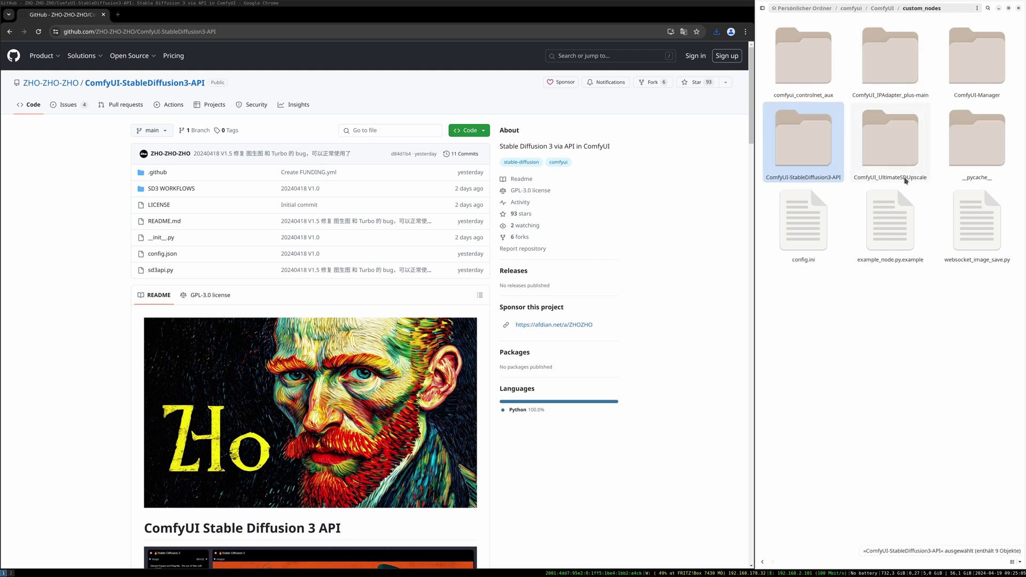
left_click(876, 193)
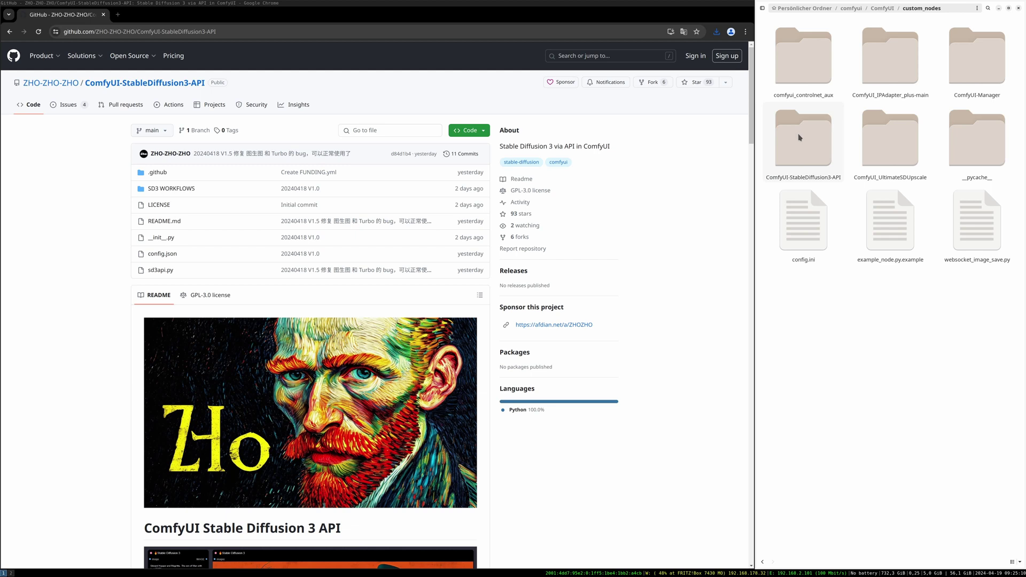
double_click(800, 138)
right_click(897, 136)
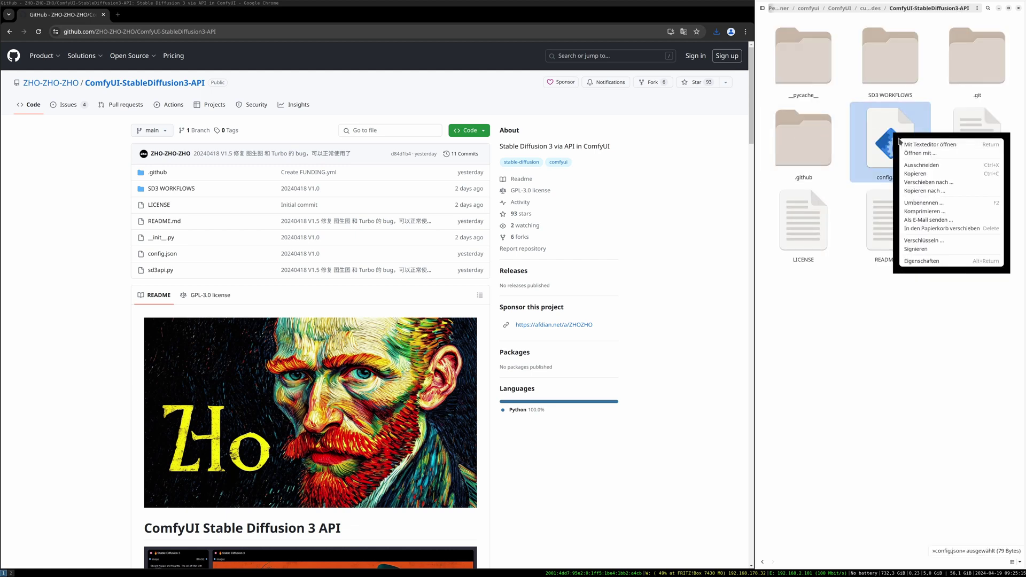
left_click(885, 288)
right_click(892, 131)
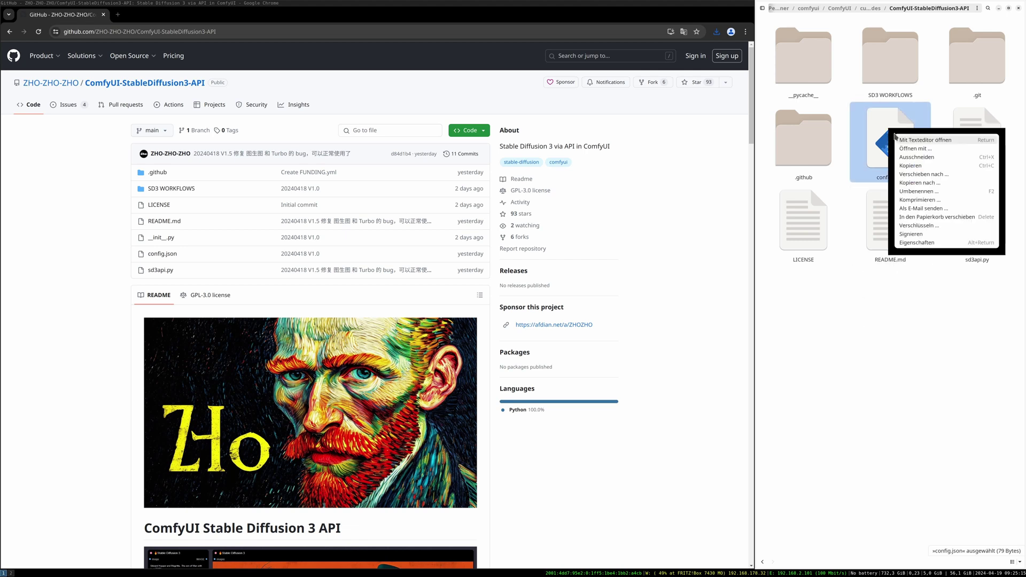
left_click(918, 140)
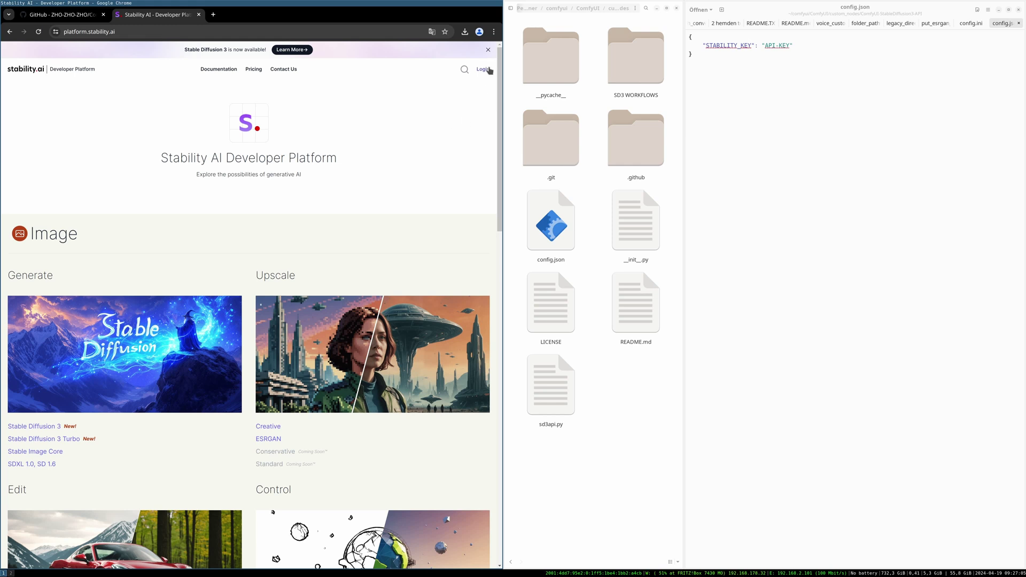
- Log in to Stability AI, open the API Keys page and copy the existing key
left_click(485, 70)
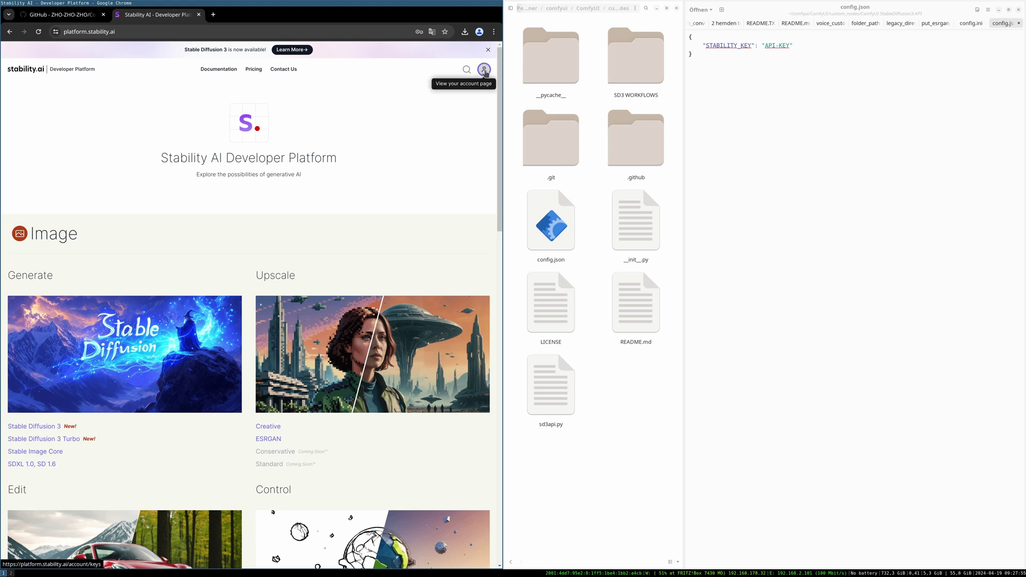
left_click(484, 71)
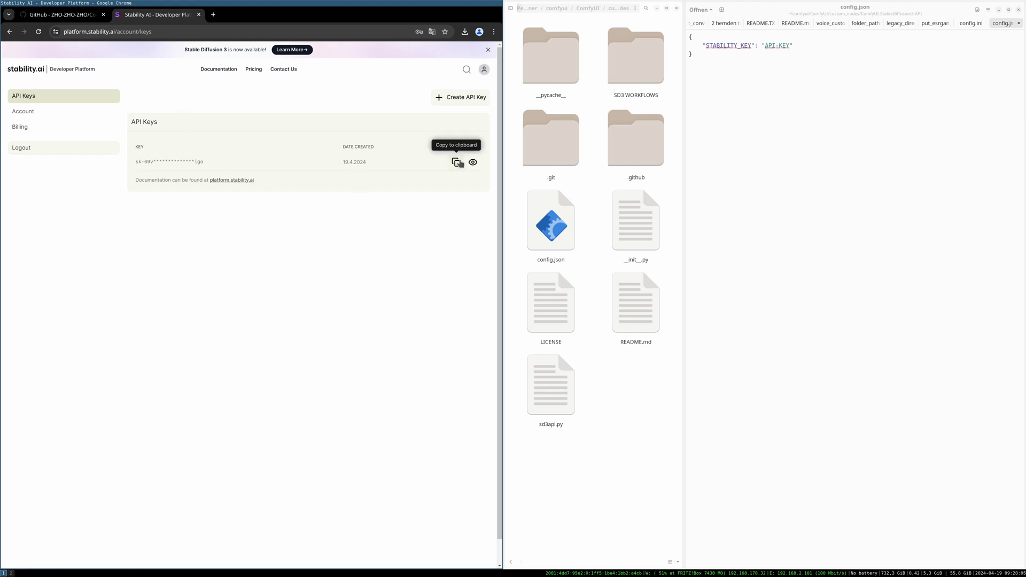
left_click(456, 162)
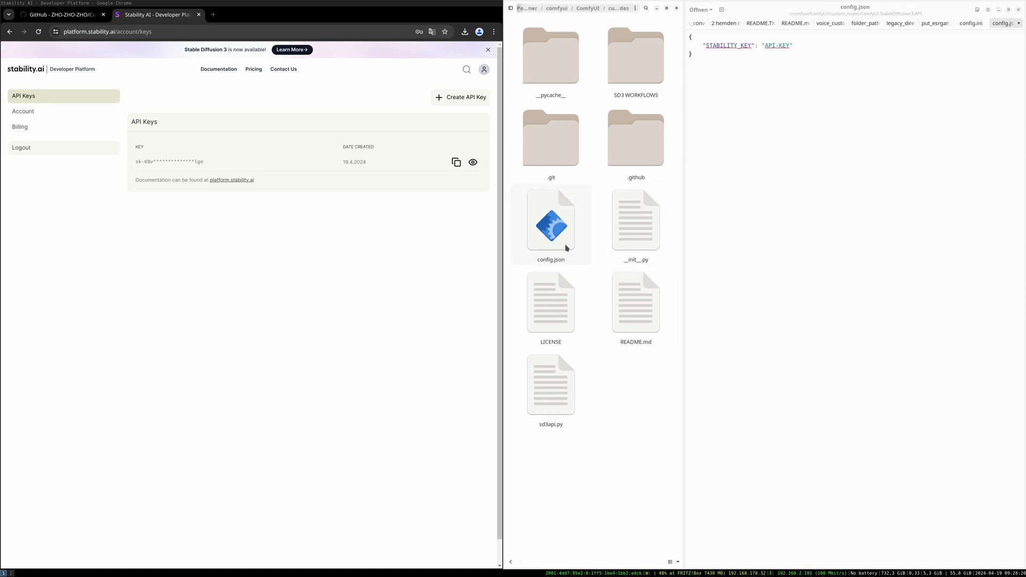
- Select the API-KEY placeholder in config.json and open another Stability platform tab
left_click_drag(764, 45, 790, 45)
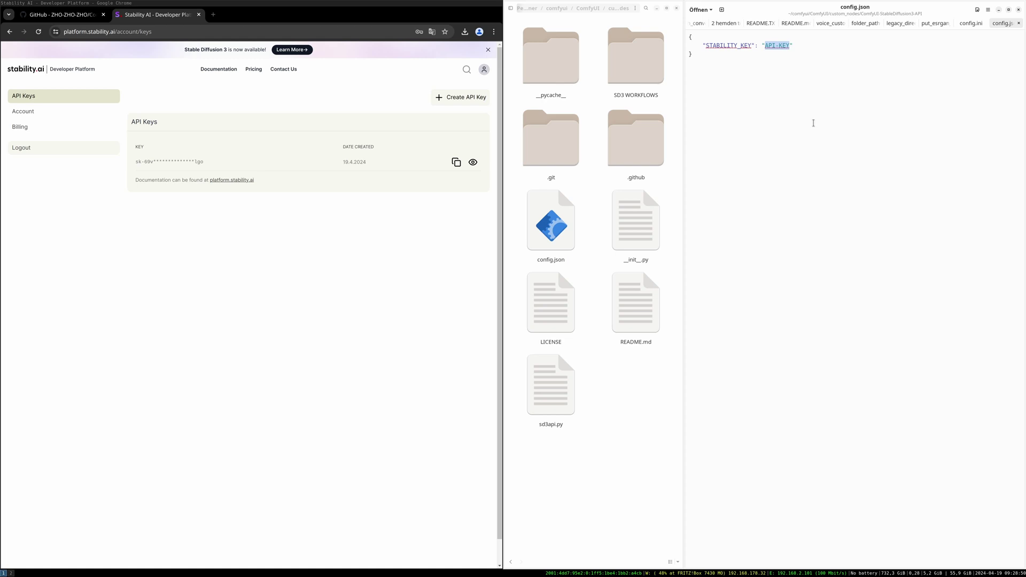
left_click(416, 73)
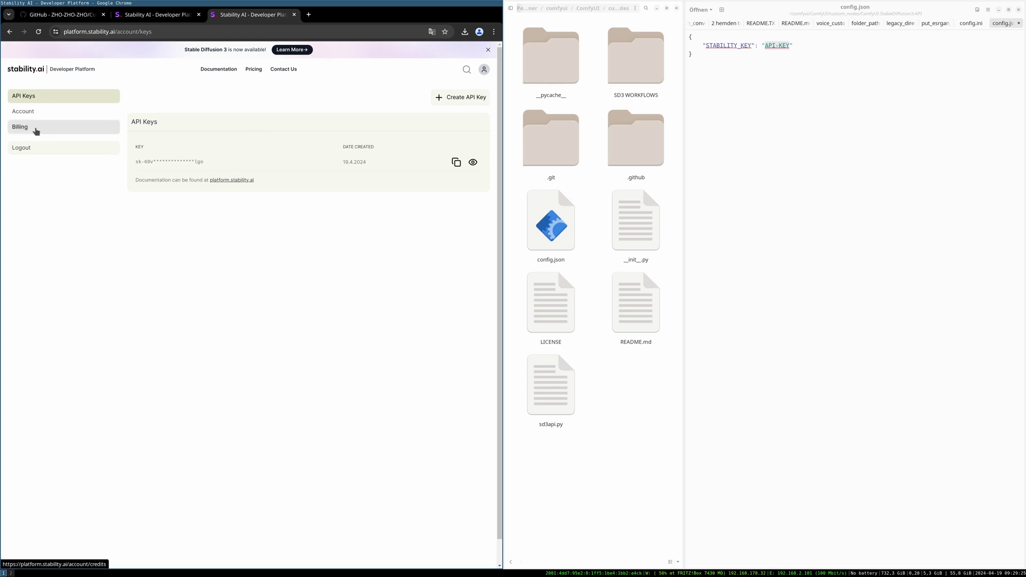
- On the Billing page, view the $10 credit checkout, close it, and check the 979,5 balance
left_click(36, 131)
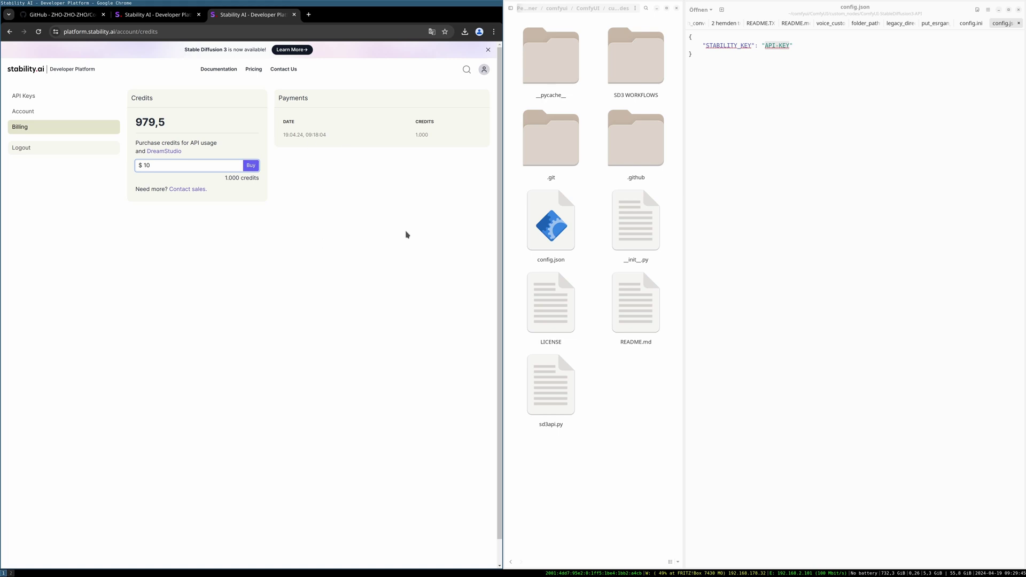
left_click(251, 166)
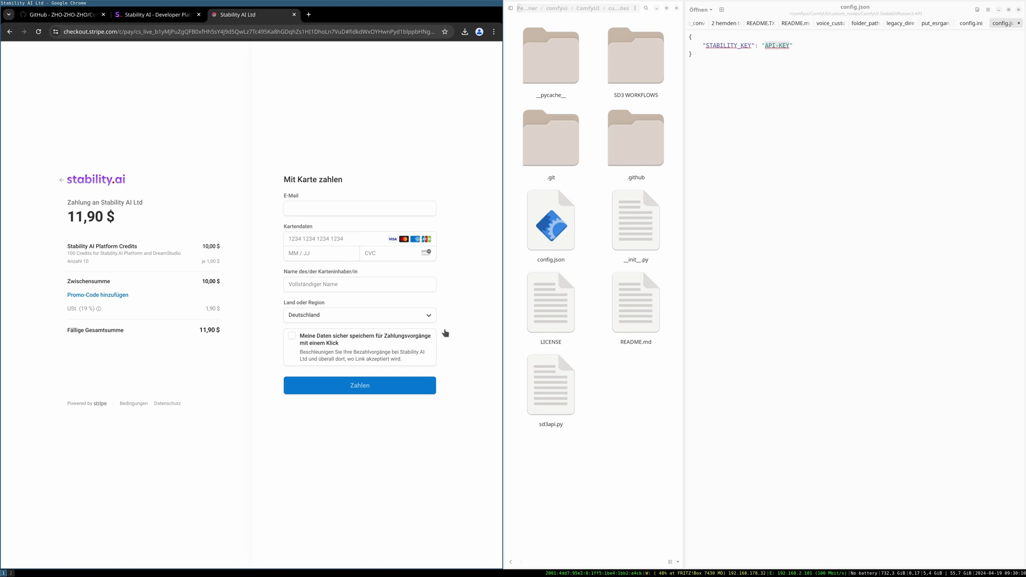
key("ctrl+w")
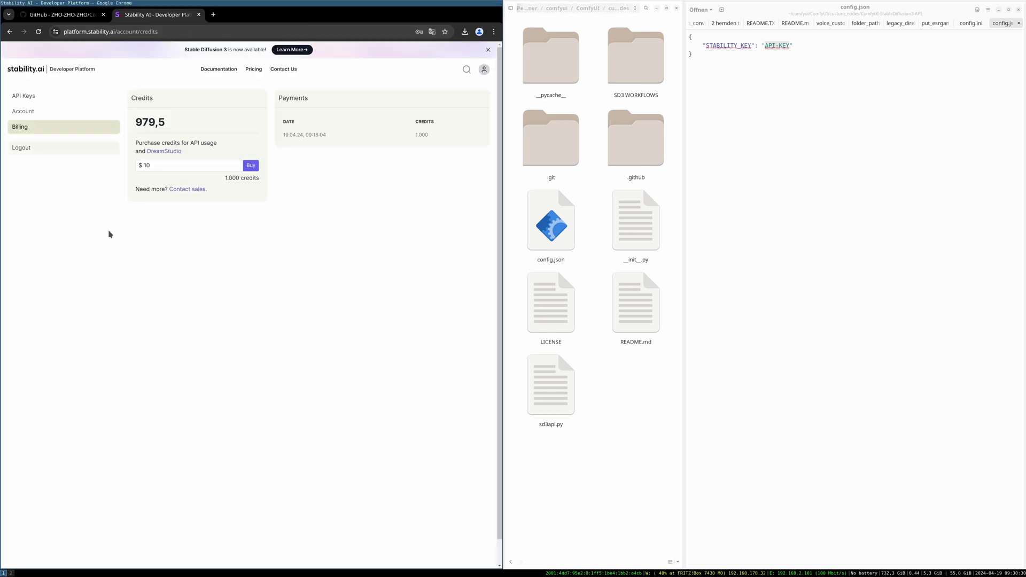
left_click_drag(136, 122, 166, 123)
left_click(179, 296)
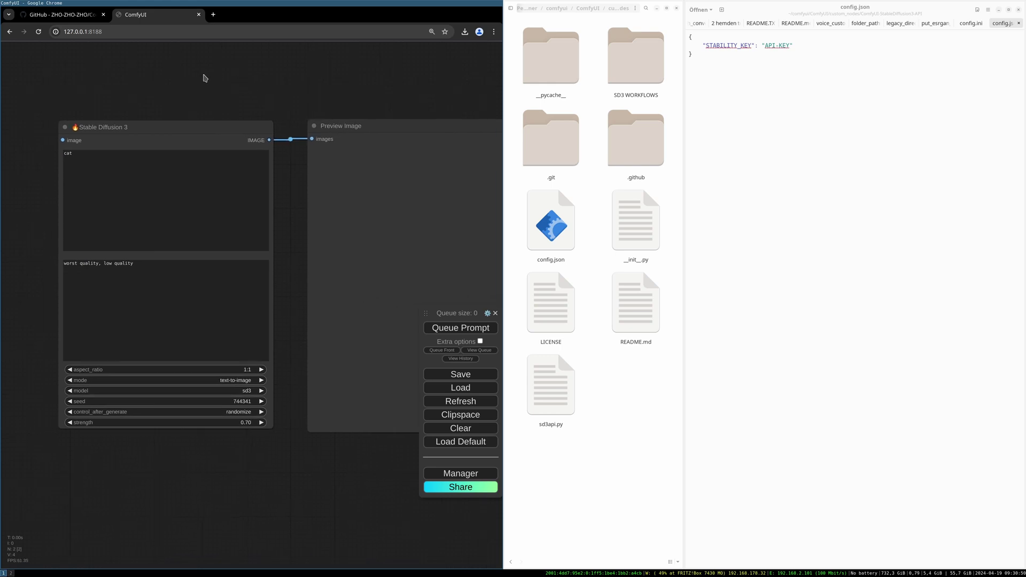
- Pan the canvas, nudge the Stable Diffusion 3 node, and select the negative prompt field
left_click_drag(202, 78, 188, 78)
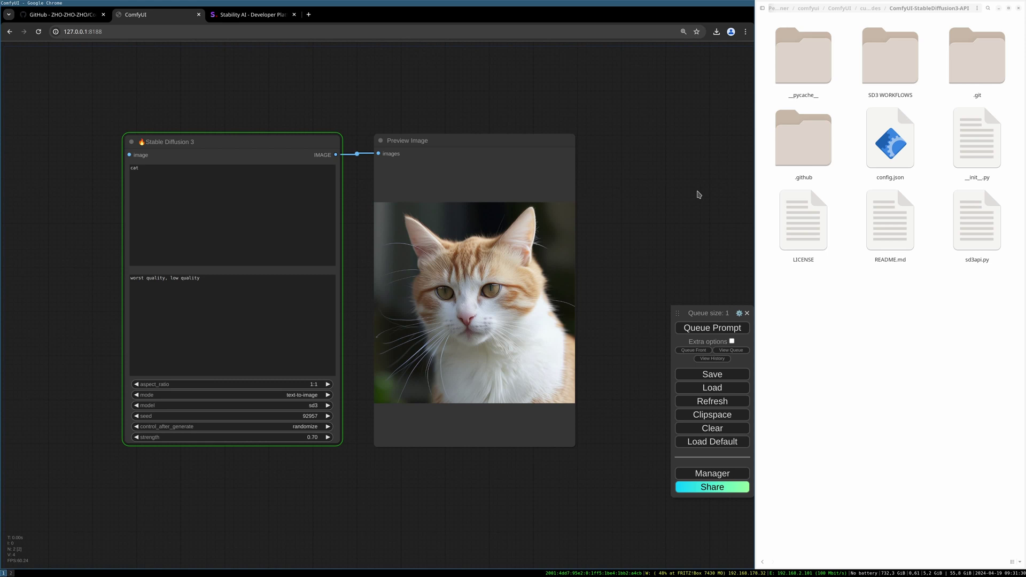
left_click_drag(260, 141, 266, 138)
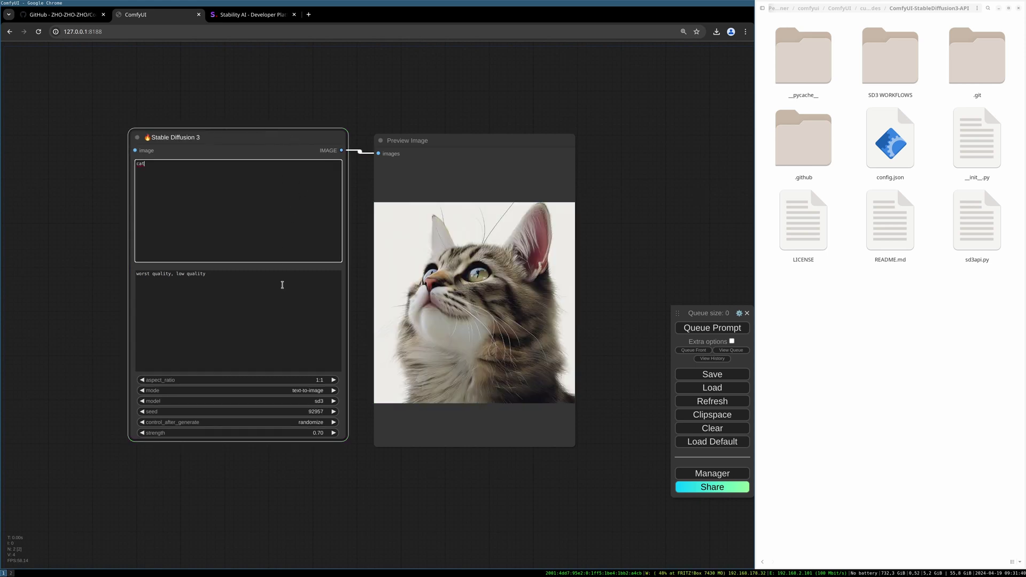
left_click(284, 321)
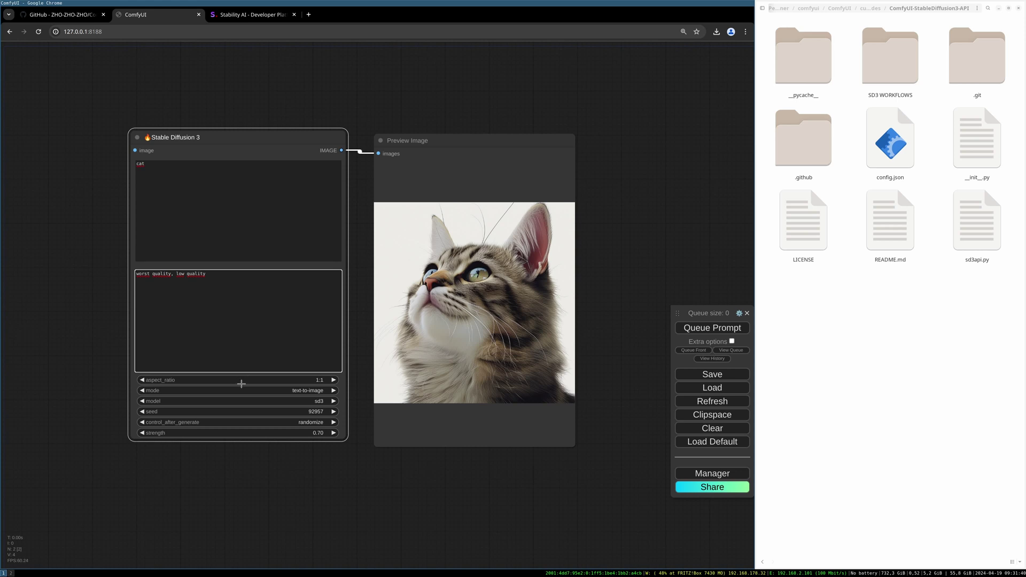
- Review the node dropdowns, keeping 1:1 aspect ratio, text-to-image mode and the sd3 model
left_click(328, 381)
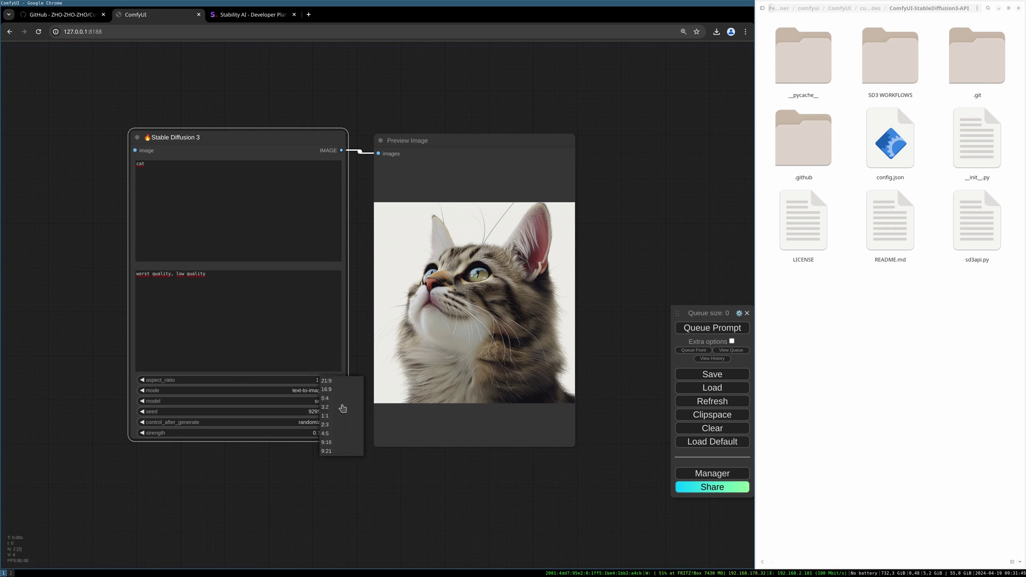
left_click(340, 350)
left_click(346, 351)
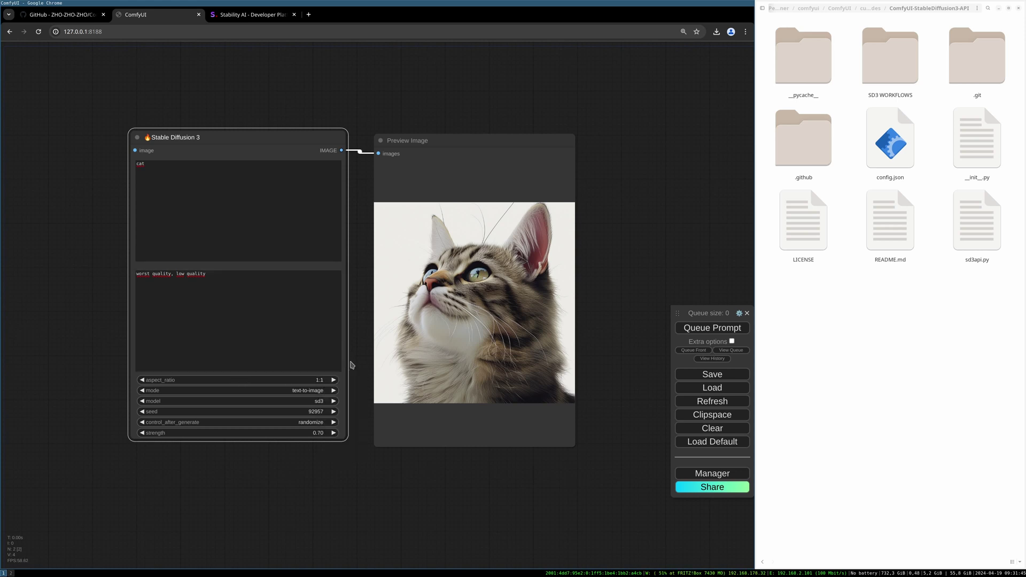
left_click(318, 390)
left_click(342, 350)
left_click(344, 350)
left_click(331, 402)
left_click(334, 422)
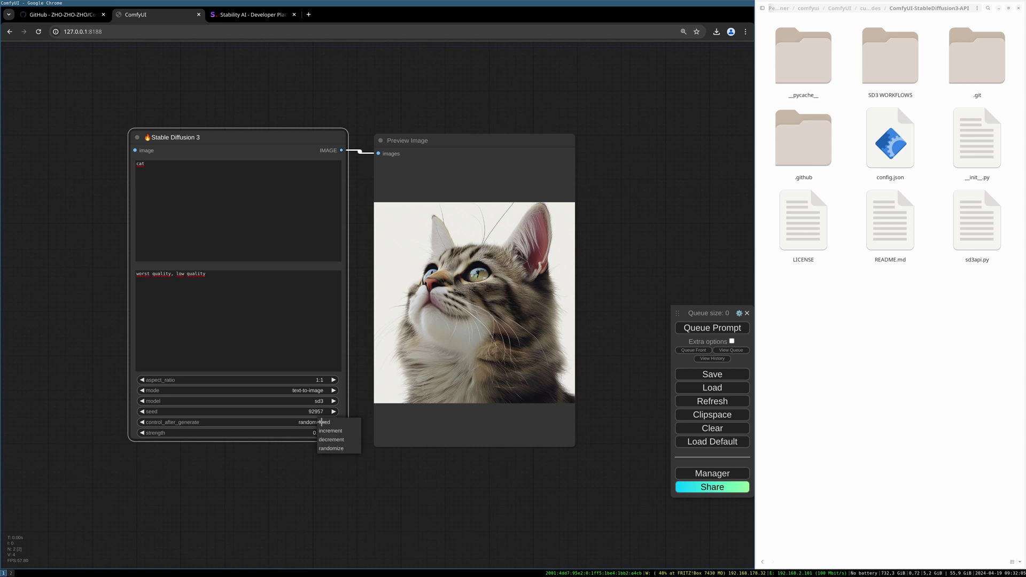